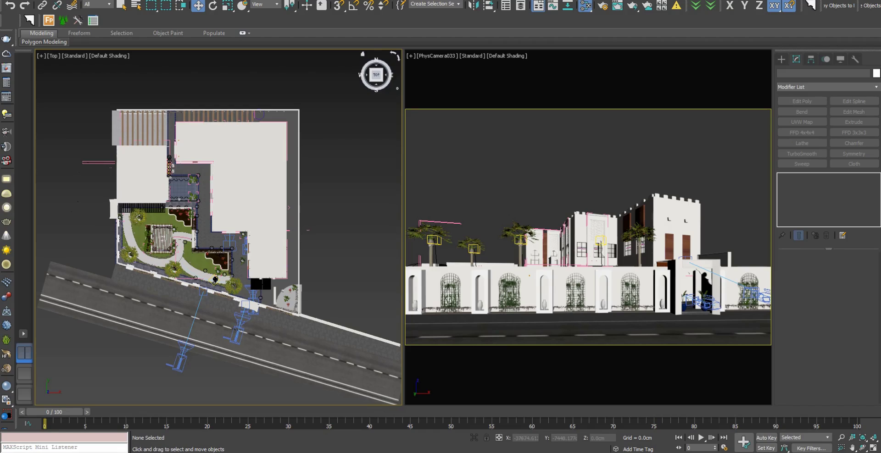
Step: Create a VRaySun aimed across the villa from the road and accept adding a VRaySky environment
left_click(782, 59)
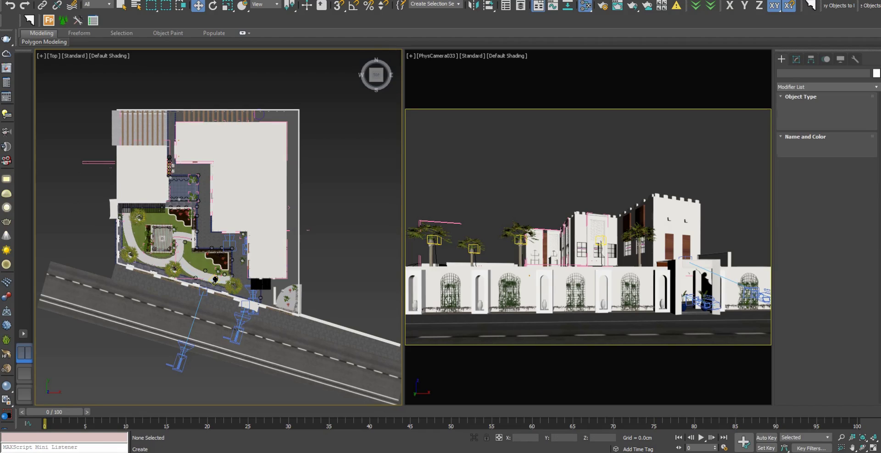
left_click(802, 72)
left_click(826, 85)
left_click(808, 91)
left_click(844, 124)
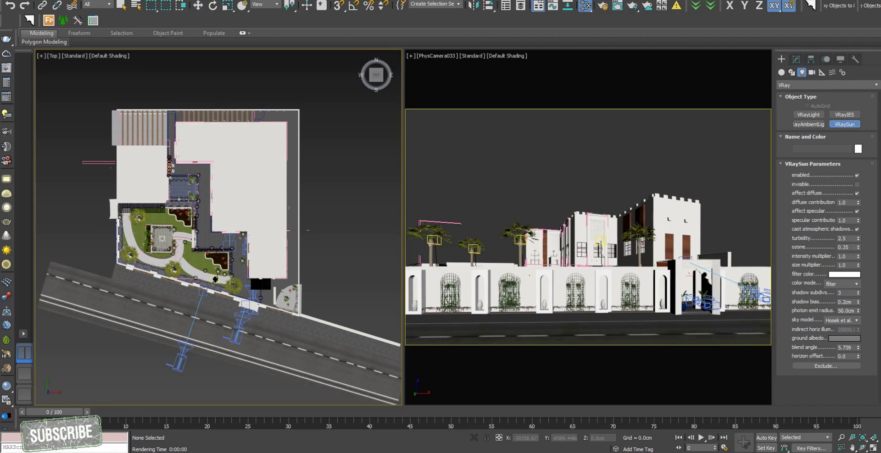
left_click_drag(193, 252, 79, 348)
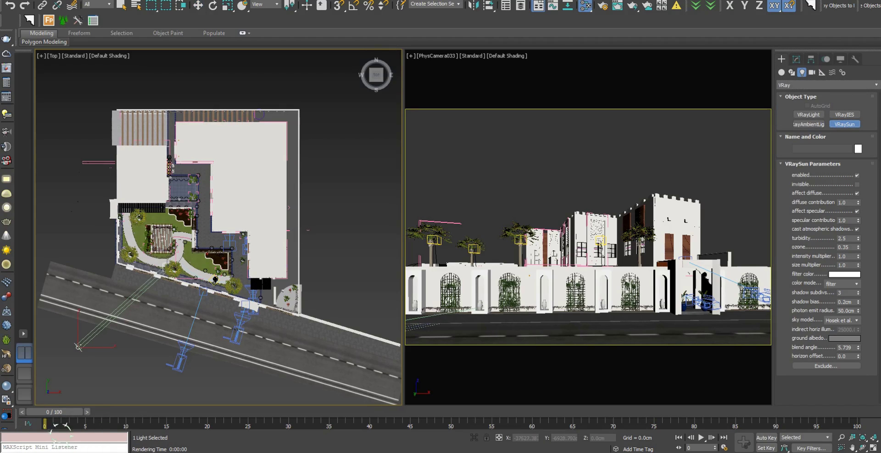
left_click(427, 252)
left_click(528, 252)
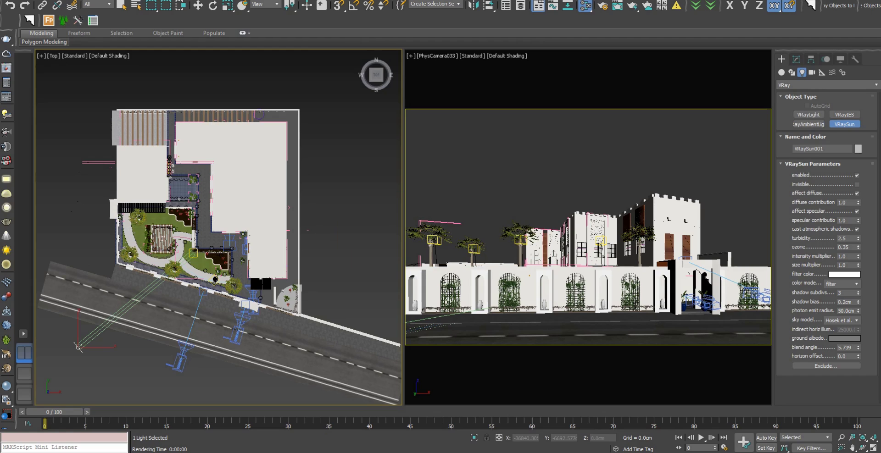
Step: In the Left view, raise the sun high above the ground, then return to the Top view
key("l")
key("w")
left_click_drag(301, 342, 299, 193)
key("t")
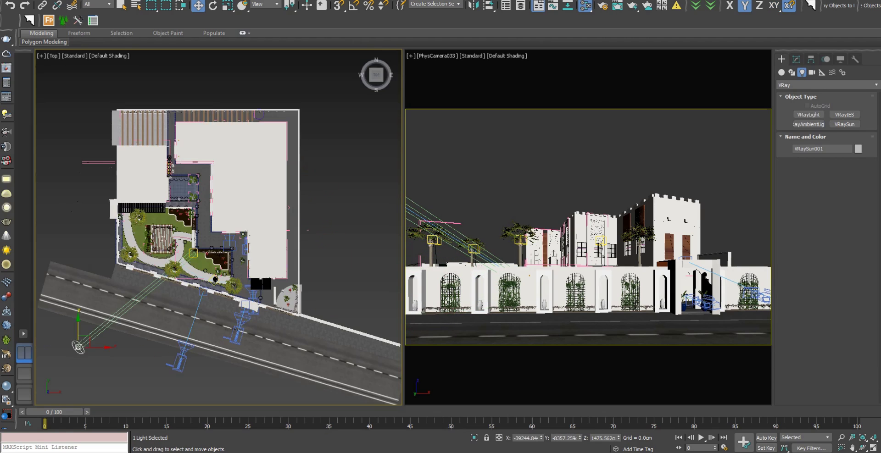
middle_click_drag(215, 279, 218, 277)
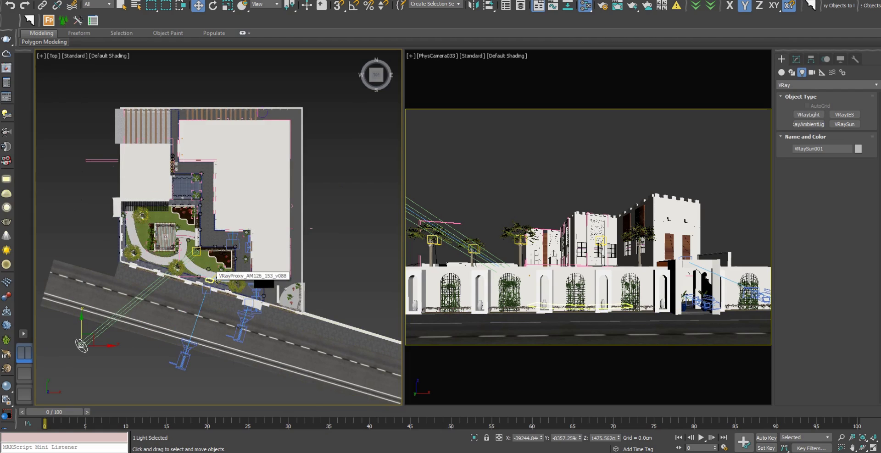
Step: Show the Top view in wireframe, zoom in, and select the interior camera PhysCamera027
middle_click(532, 257)
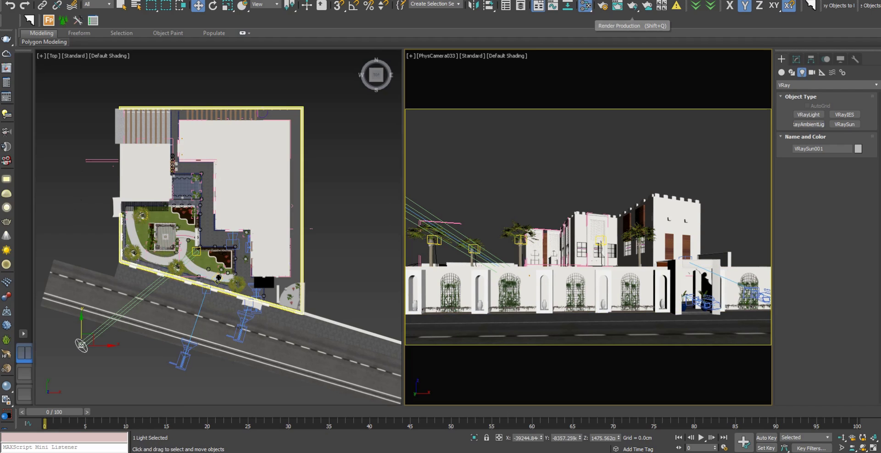
middle_click(221, 224)
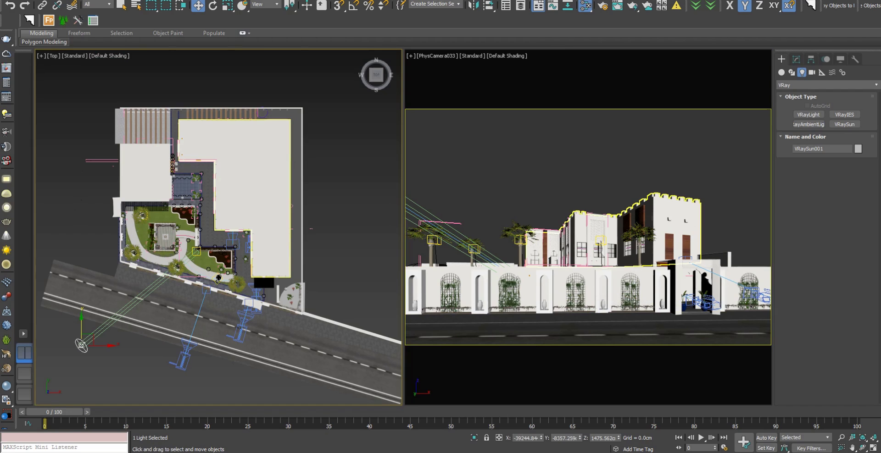
key("F3")
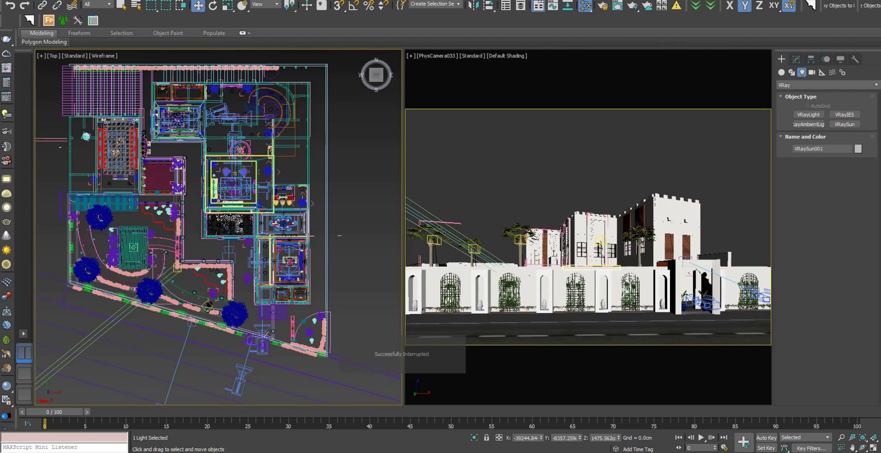
scroll(244, 206, "up", 4)
scroll(255, 200, "up", 2)
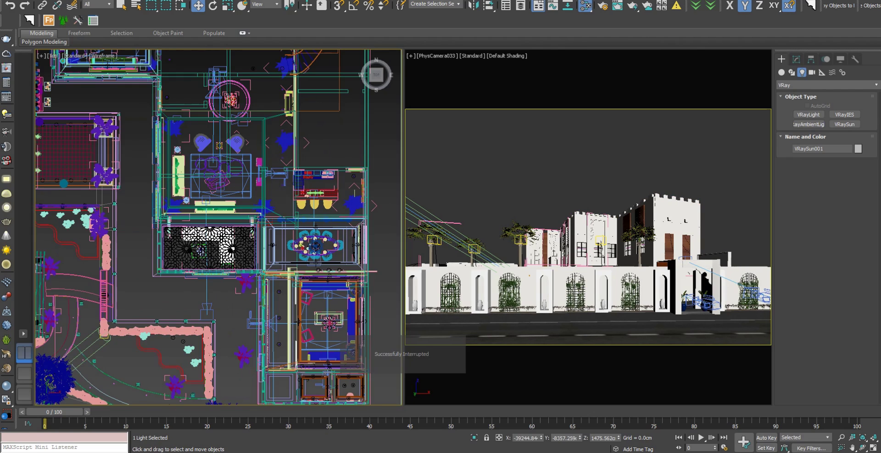
left_click(274, 174)
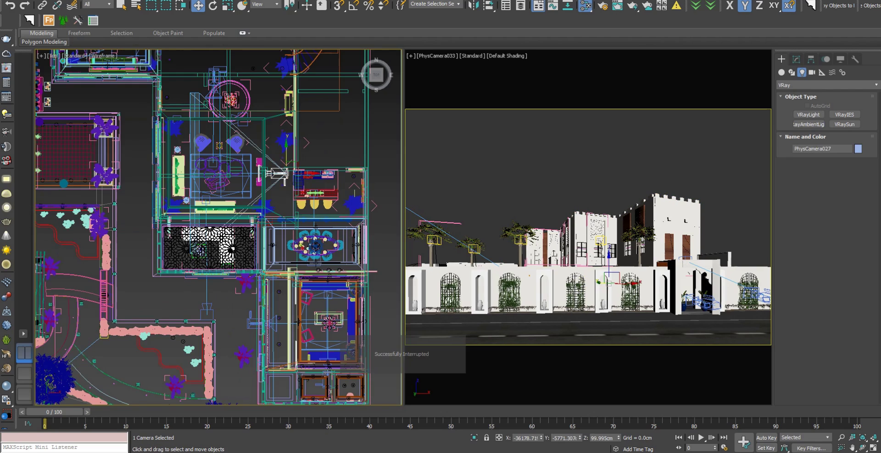
Step: Look through PhysCamera027 with shaded surfaces and select the rug under the coffee table
key("c")
key("F3")
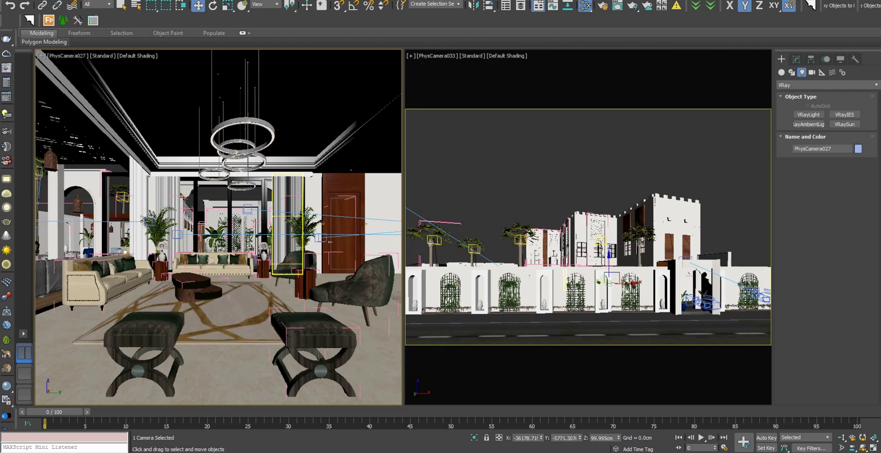
left_click(207, 321)
left_click(796, 58)
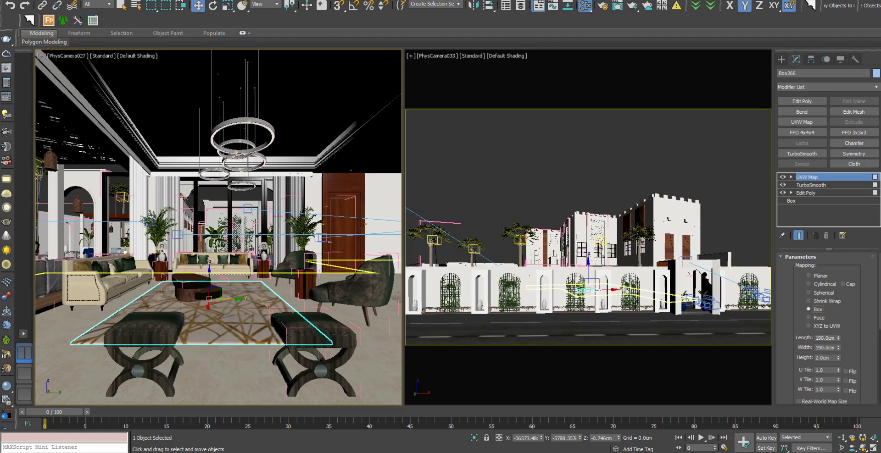
left_click(330, 266)
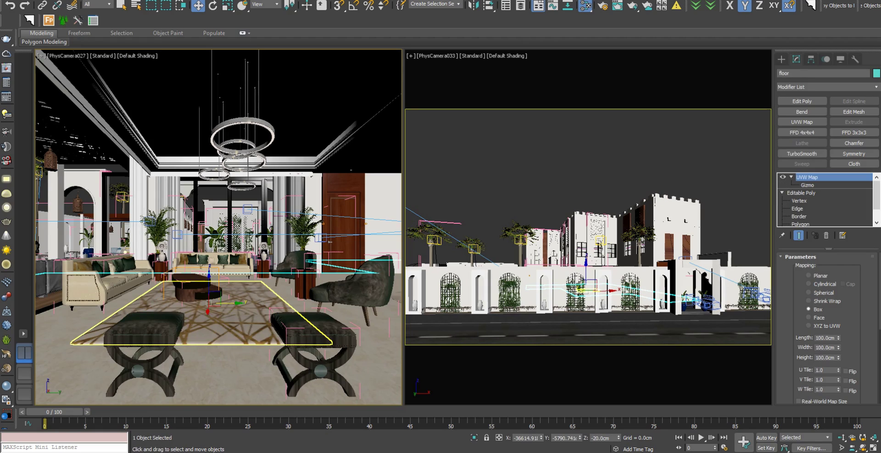
left_click(293, 331)
Step: Replace the rug's mapping modifier with fresh texture mapping, shrinking its length to about 191
right_click(808, 180)
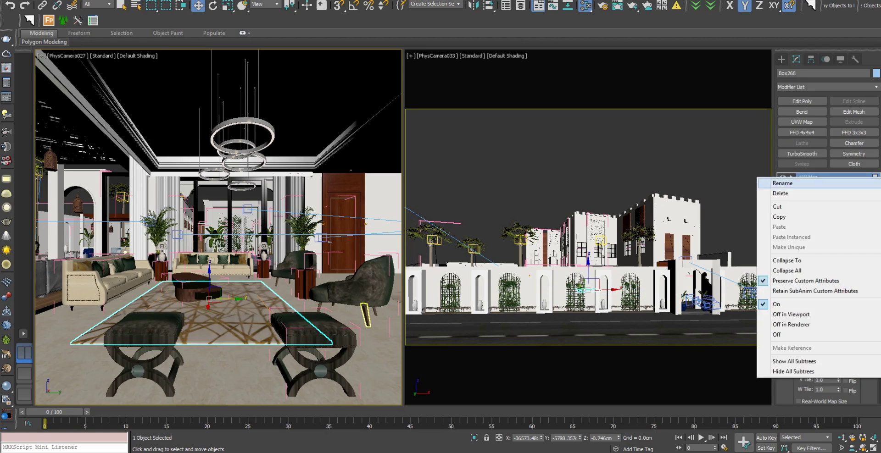
left_click(780, 193)
left_click(802, 122)
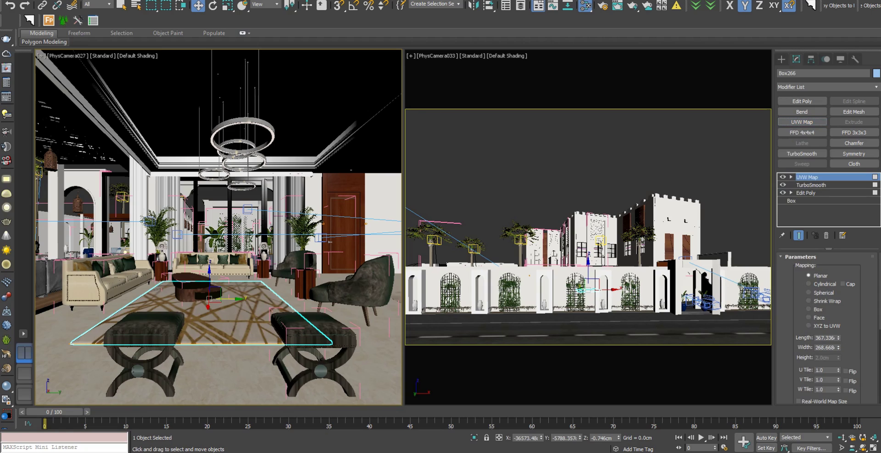
left_click_drag(838, 347, 839, 377)
left_click_drag(839, 337, 838, 367)
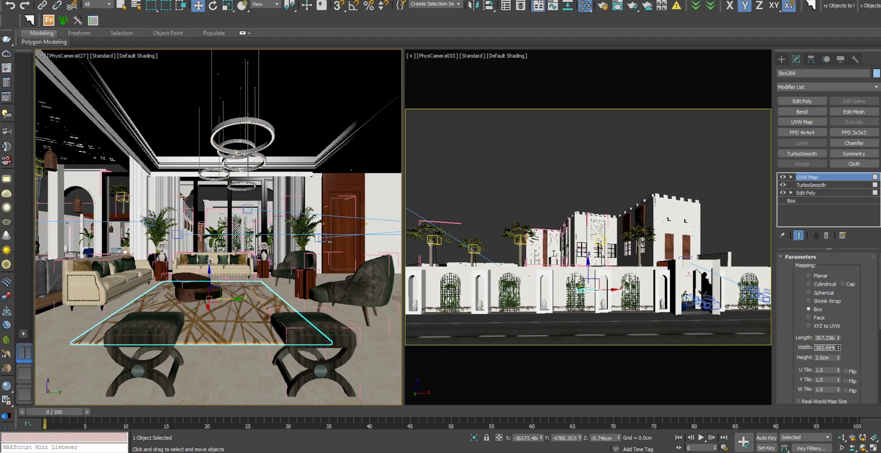
Step: Set the armchair's Plane16723 mapping to box projection, then select the VRaySun in Top view
left_click(363, 339)
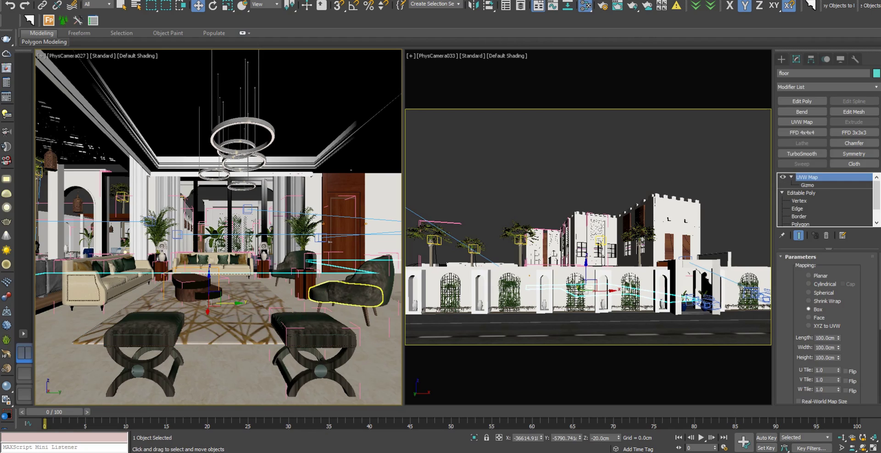
left_click(142, 330)
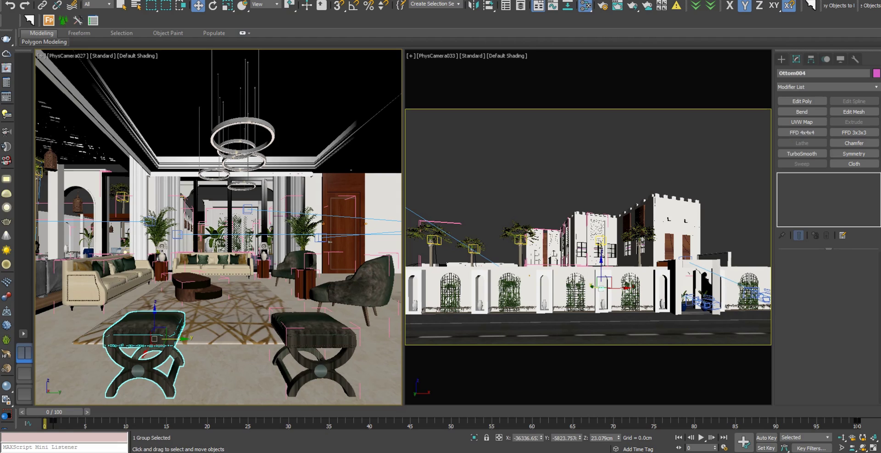
left_click(362, 283)
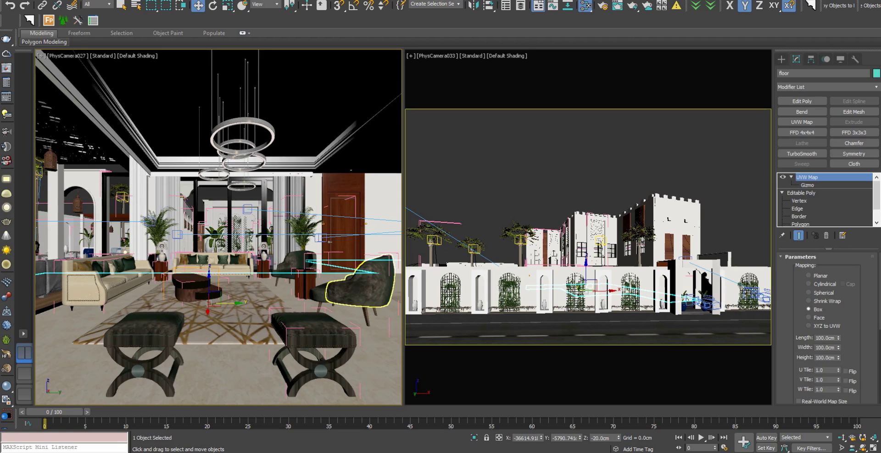
left_click(592, 282)
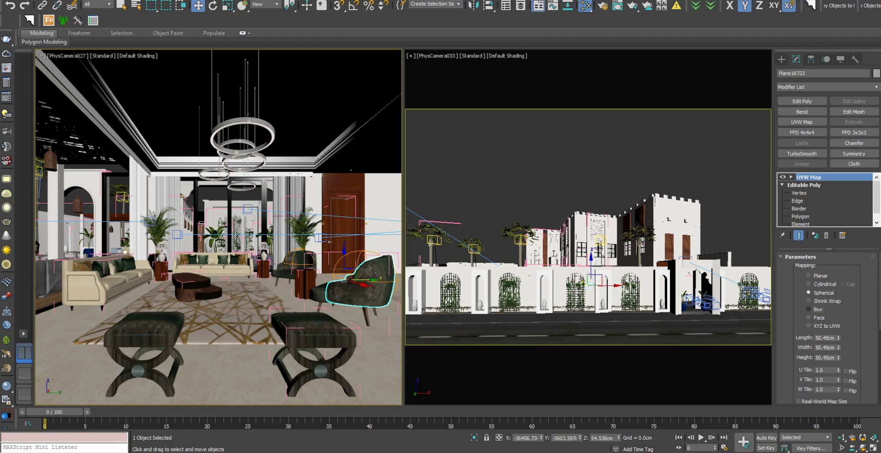
left_click(809, 309)
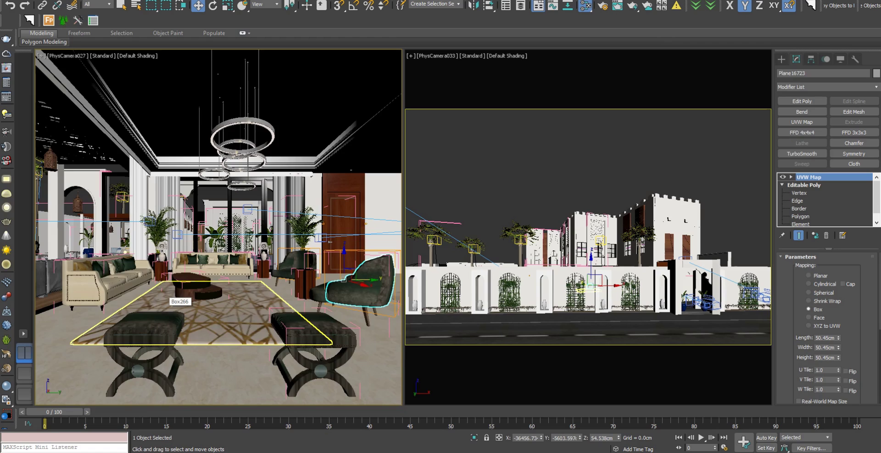
key("t")
left_click(82, 345)
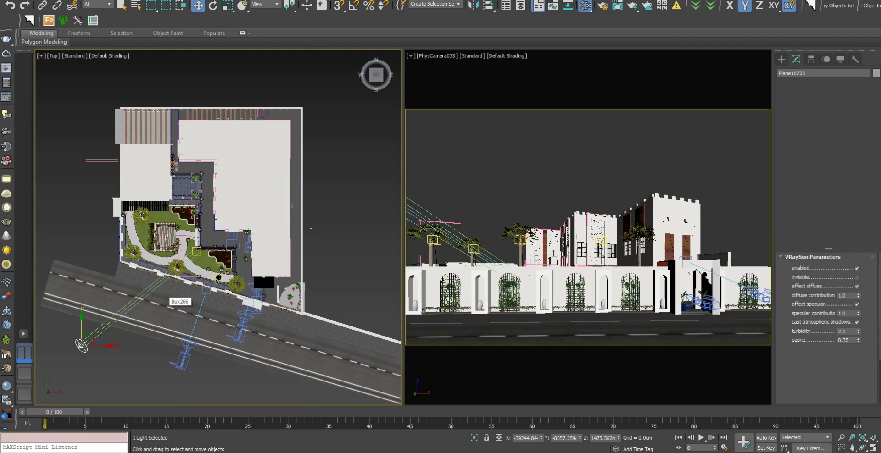
Step: Zoom around the site in the Top view, then activate the PhysCamera033 viewport
scroll(195, 230, "up", 2)
scroll(193, 225, "up", 1)
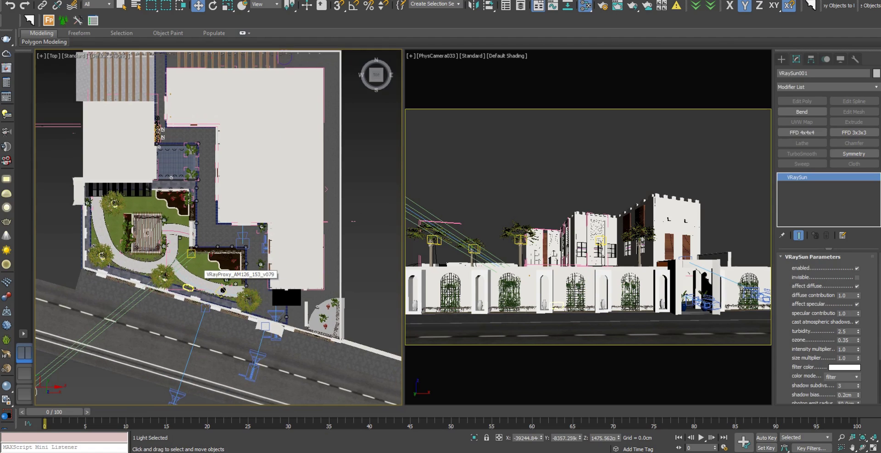
scroll(184, 211, "up", 2)
scroll(180, 209, "down", 1)
scroll(180, 209, "down", 2)
scroll(180, 208, "down", 1)
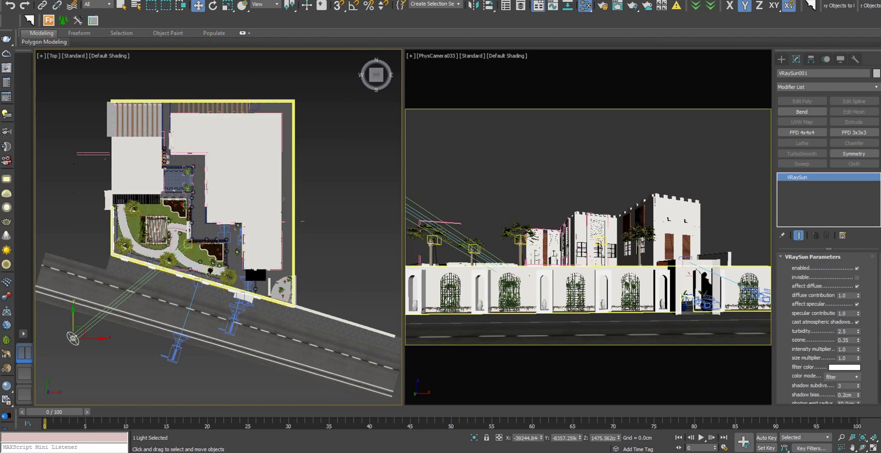
scroll(281, 295, "up", 3)
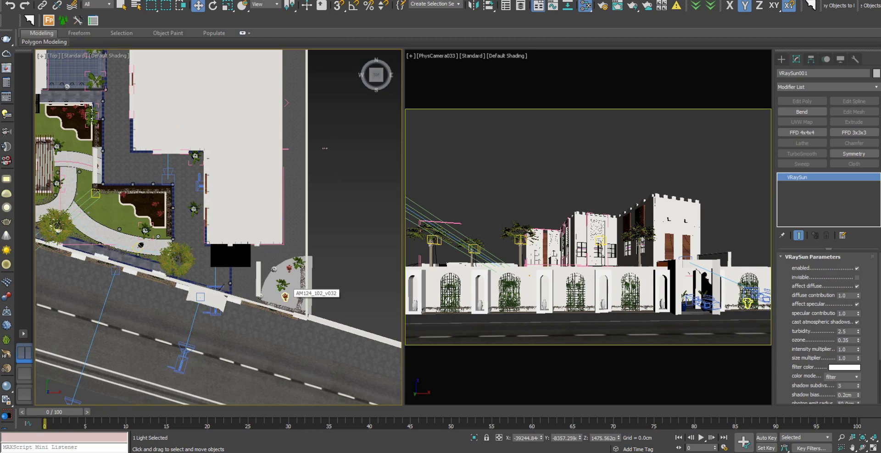
right_click(587, 138)
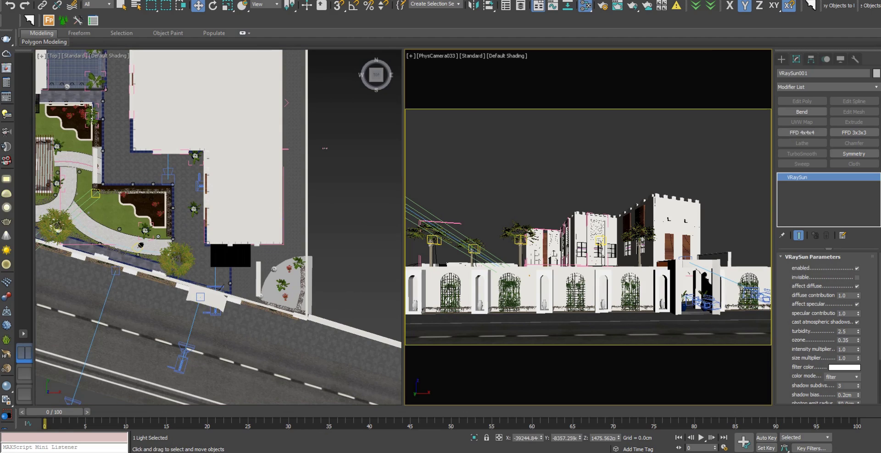
Step: Keep the Progressive image sampler with render time 0 and noise threshold 0.005
key("F10")
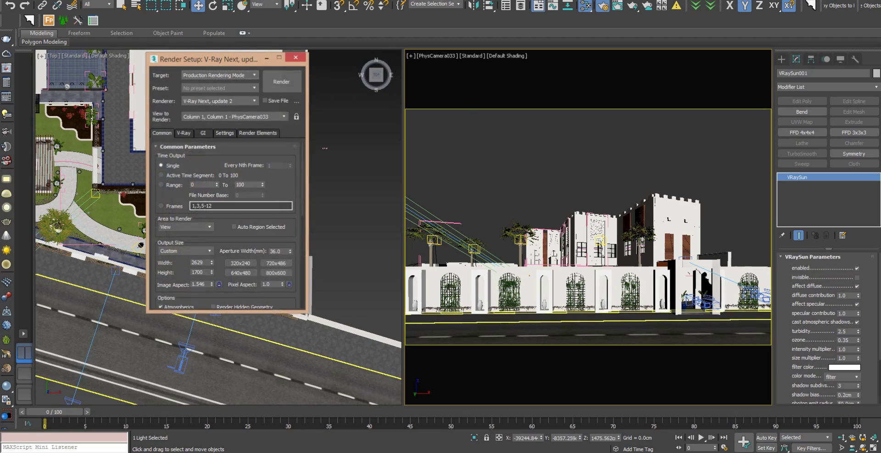
key("ctrl+Tab")
left_click(197, 188)
left_click(197, 197)
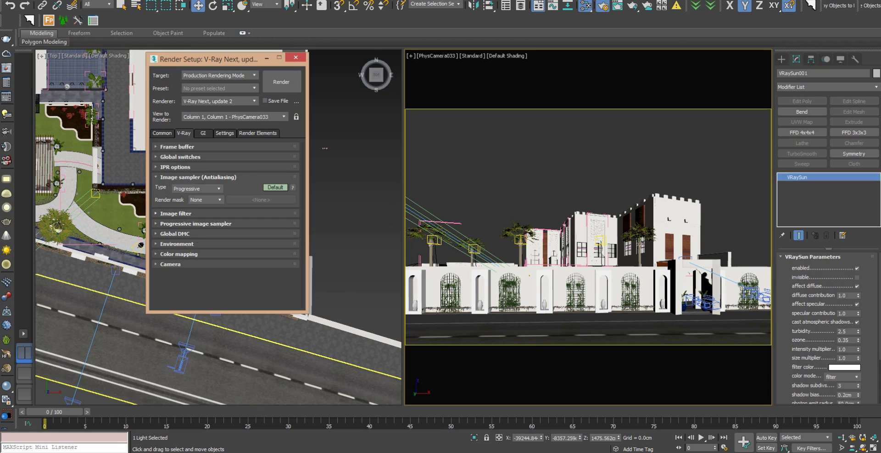
left_click(176, 213)
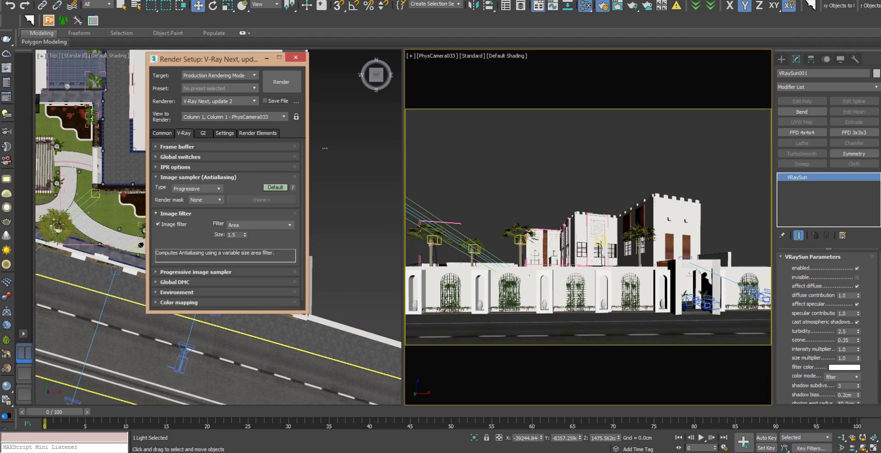
left_click(175, 213)
left_click(196, 224)
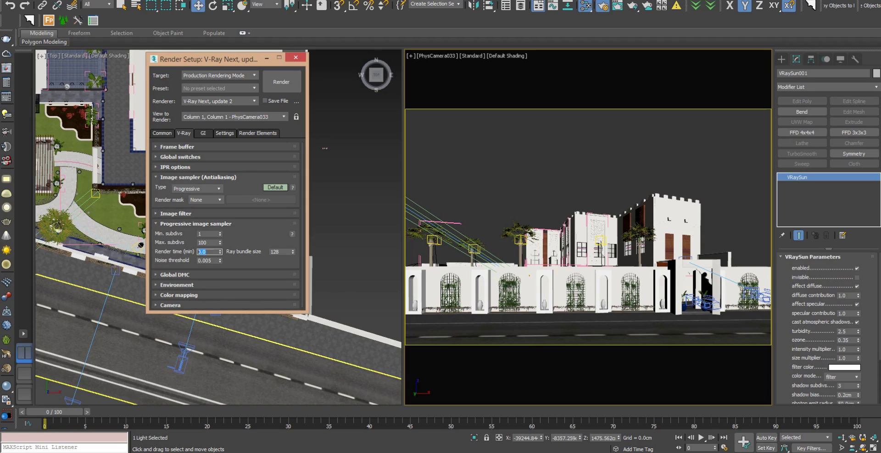
type("000")
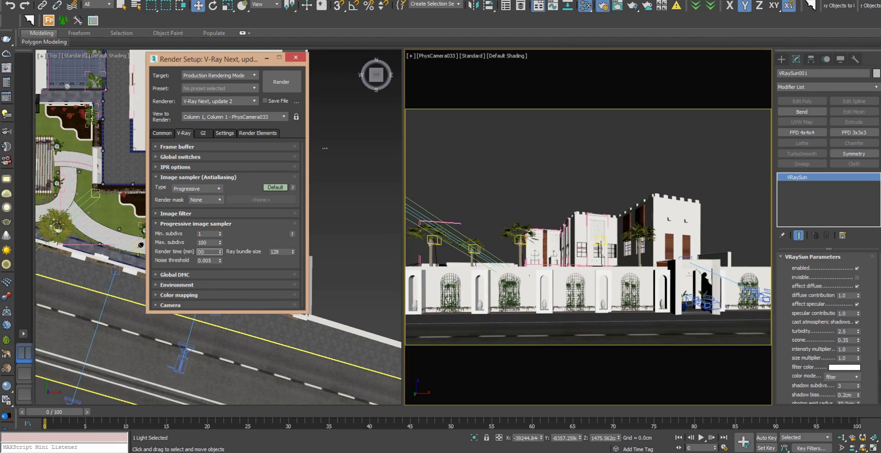
key("Tab")
type("5")
key("Return")
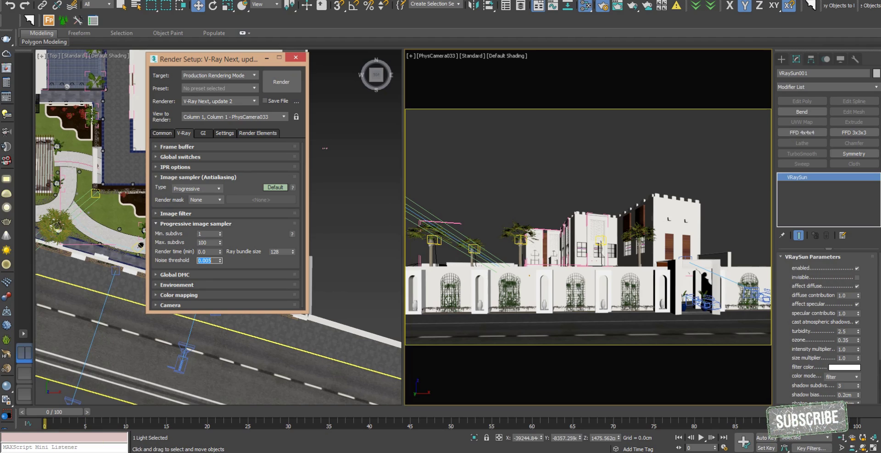
left_click(196, 223)
Step: Set the colour mapping type to Exponential
left_click(179, 254)
left_click(195, 247)
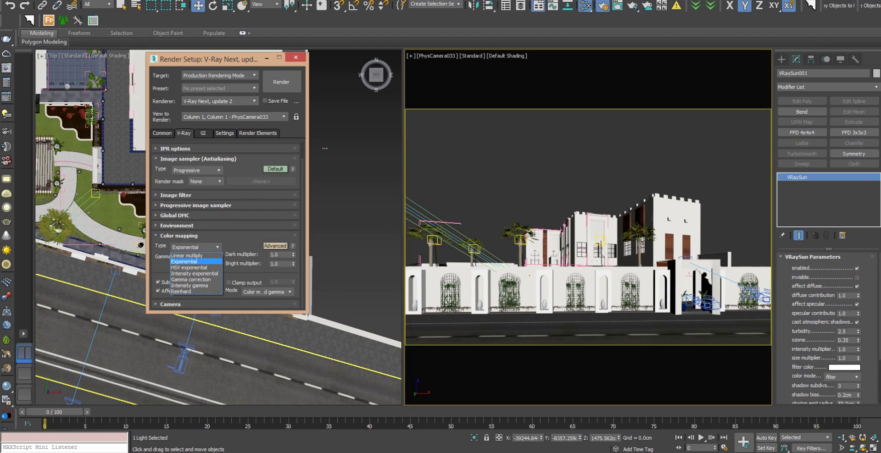
left_click(184, 261)
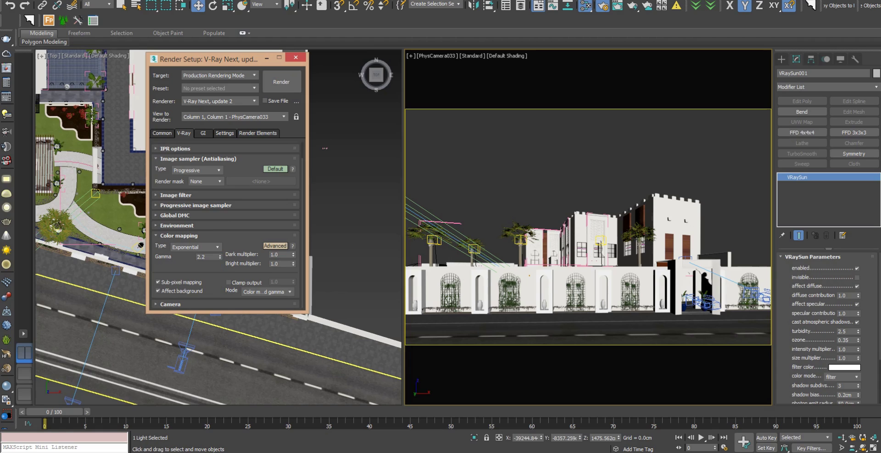
scroll(225, 225, "up", 2)
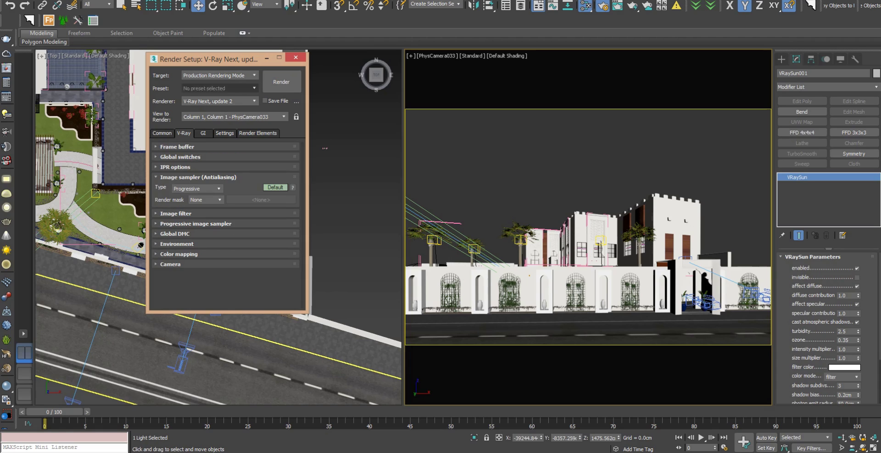
left_click(203, 133)
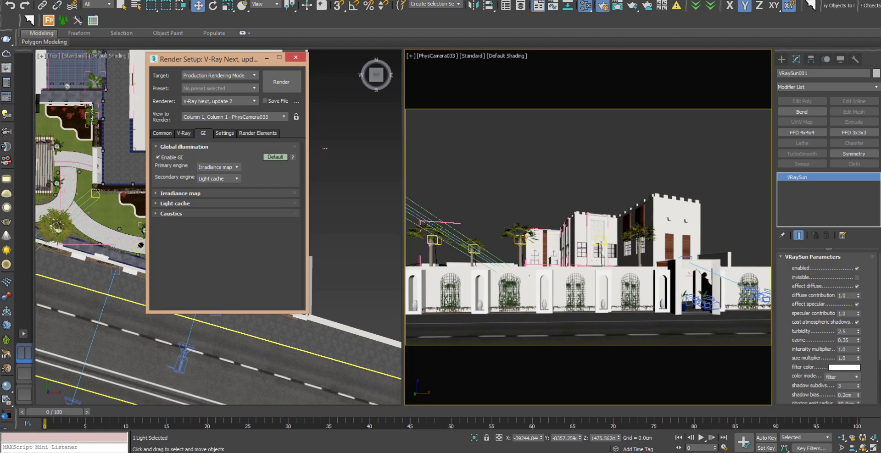
Step: Keep Light cache as the secondary GI engine
left_click(218, 179)
left_click(216, 189)
left_click(218, 178)
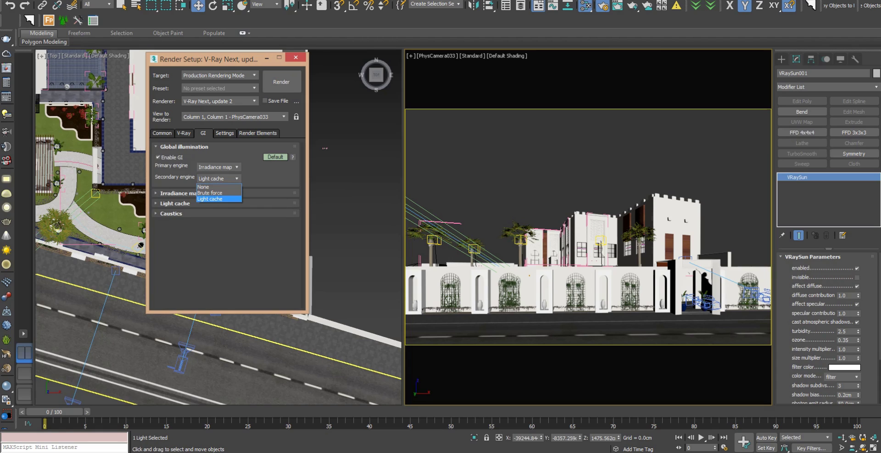
left_click(216, 199)
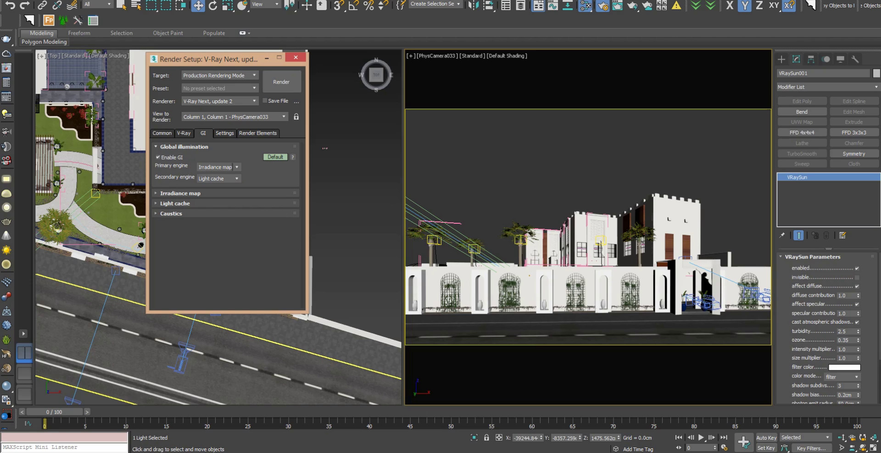
Step: Keep the Irradiance map preset at Medium and collapse the GI rollouts
left_click(181, 193)
left_click(221, 205)
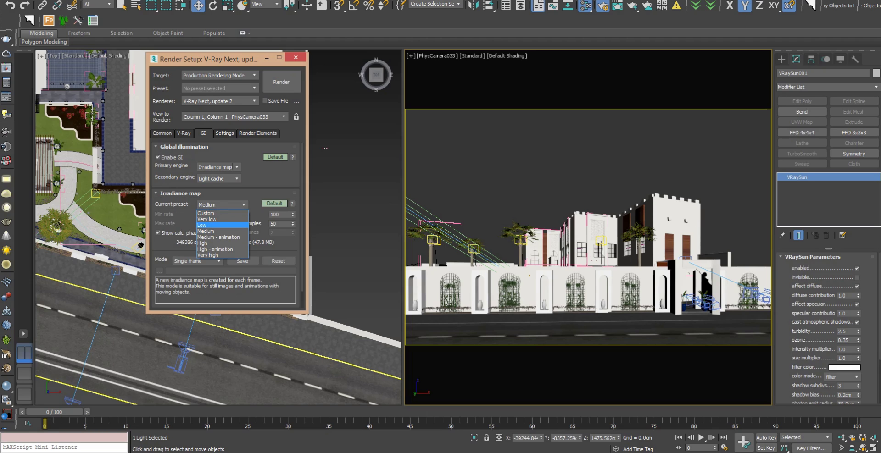
left_click(215, 231)
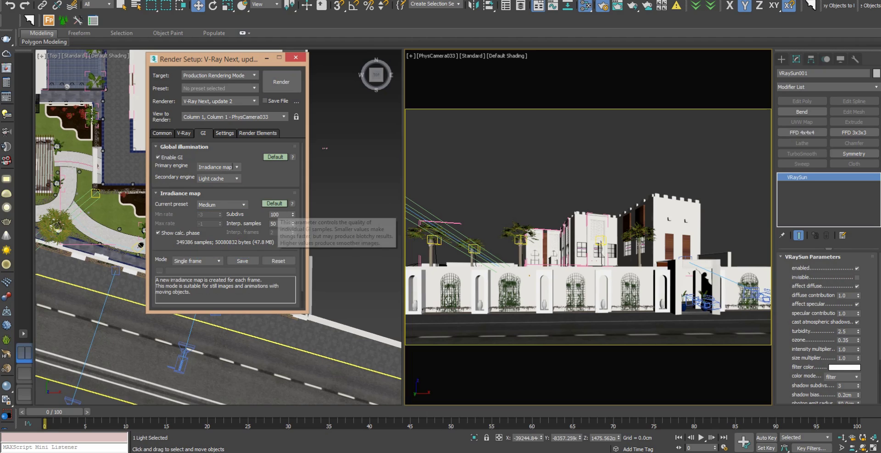
left_click(181, 193)
type("1000")
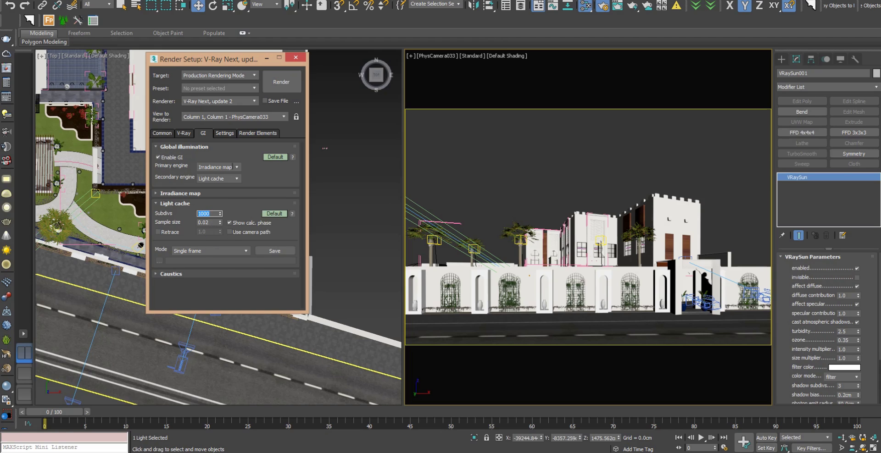
left_click(175, 204)
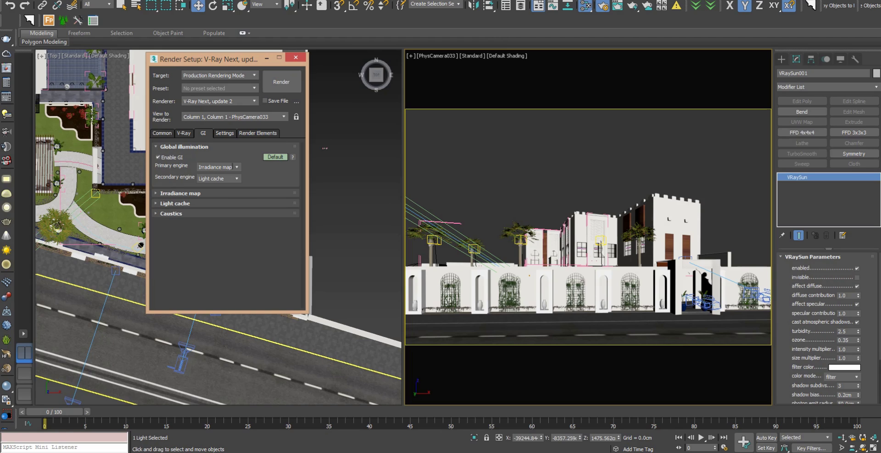
left_click(224, 133)
left_click(258, 133)
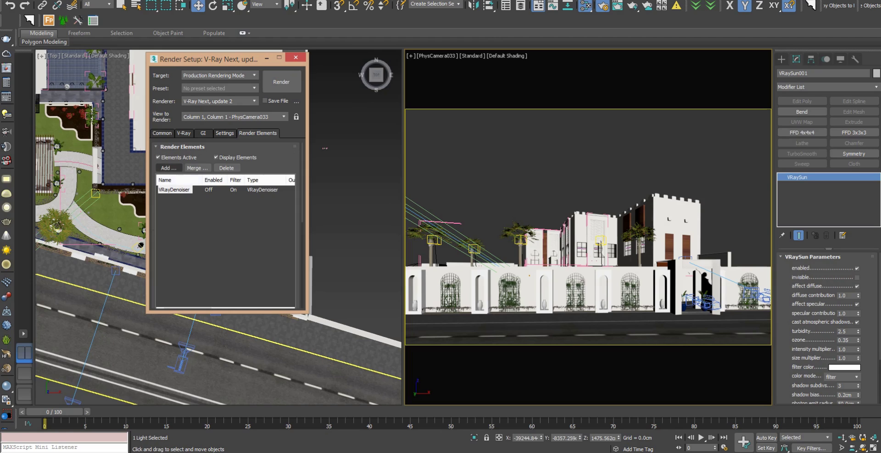
Step: Cancel the render element list without adding anything, close Render Setup, and select a palm tree proxy
left_click(282, 82)
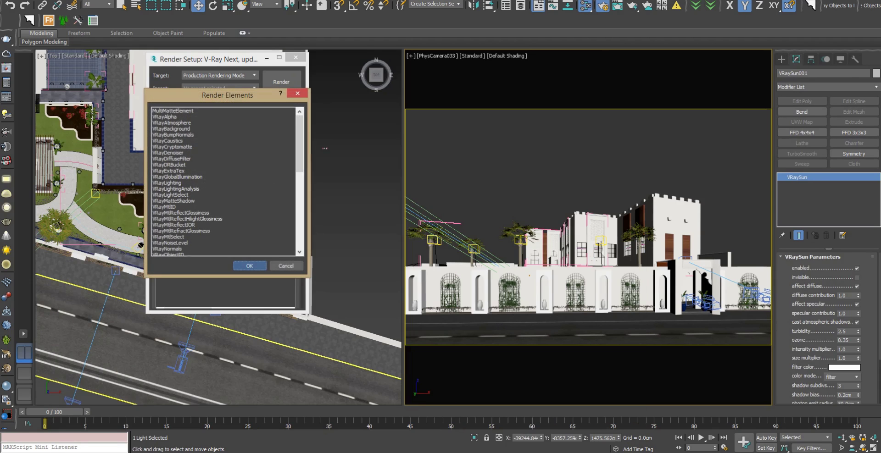
left_click(249, 265)
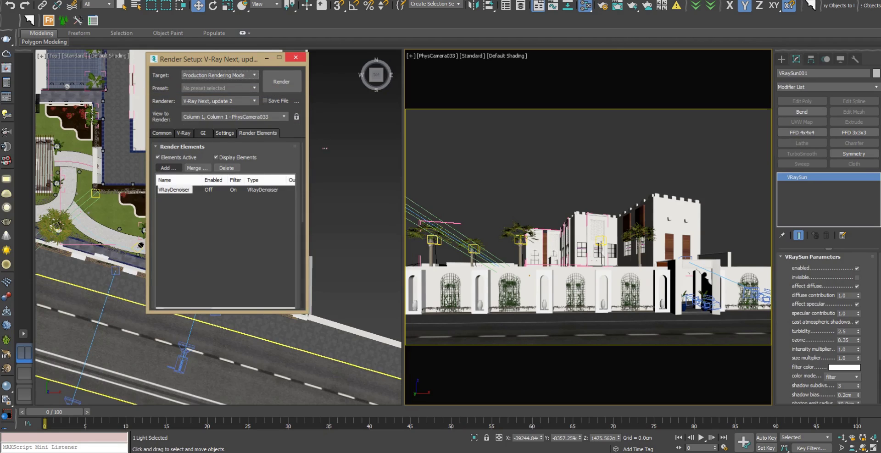
left_click(296, 58)
left_click(518, 232)
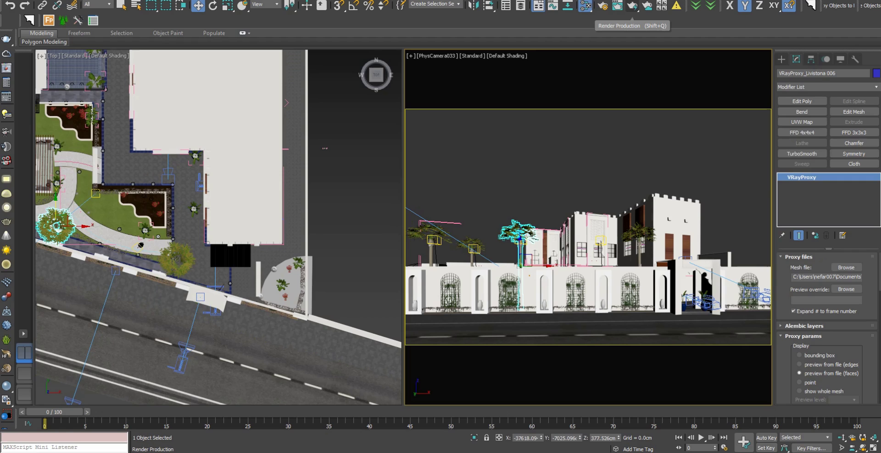
Step: Render the PhysCamera033 view at 2629 × 1700 and let the V-Ray frame buffer finish
left_click(633, 6)
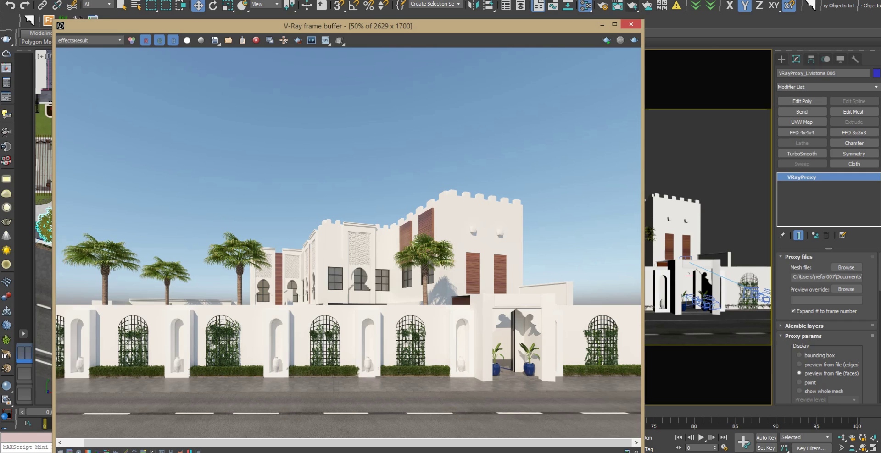
scroll(325, 257, "down", 1)
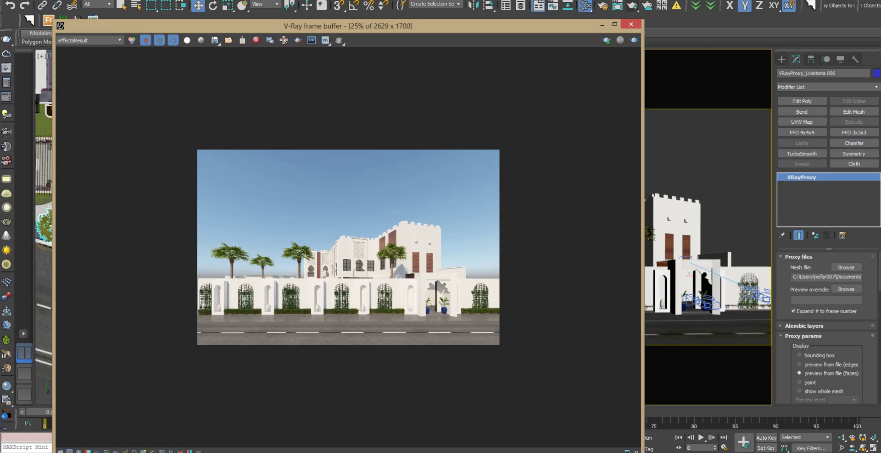
scroll(326, 257, "up", 1)
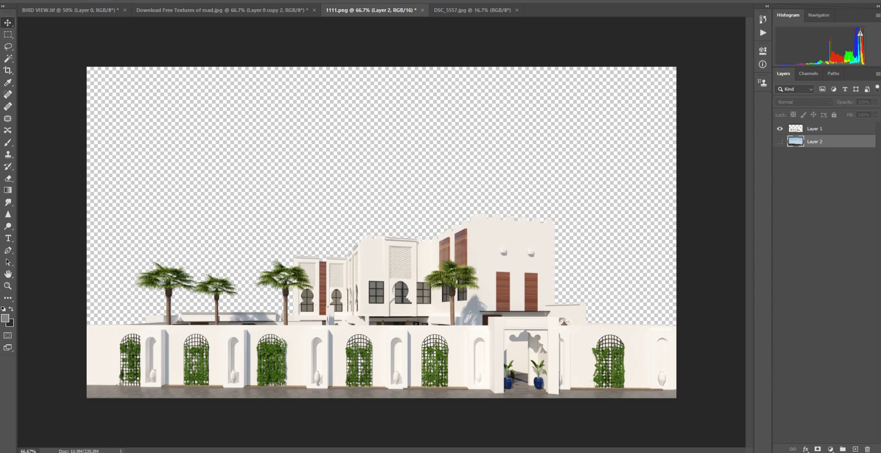
Step: Drag the DSC_5557.jpg sky photo into 1111.png and position it behind the villa
left_click(473, 10)
mouse_move(424, 49)
left_mouse_down()
mouse_move(393, 4)
mouse_move(455, 121)
left_mouse_up()
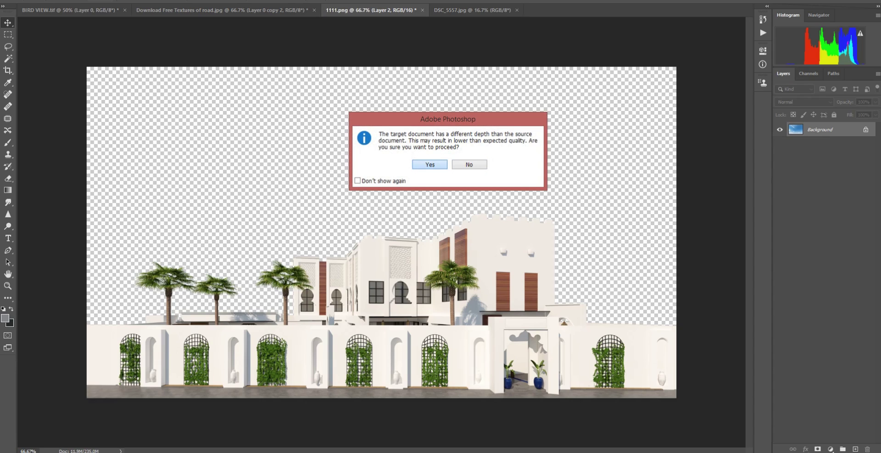
key("Return")
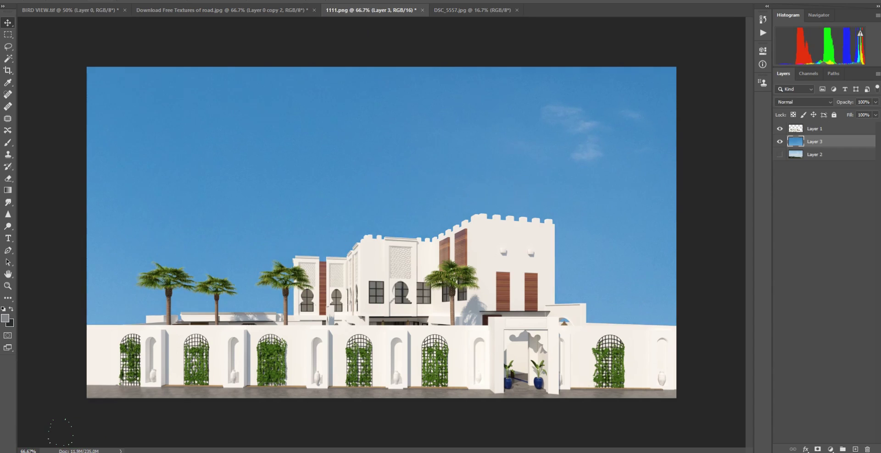
mouse_move(408, 159)
left_mouse_down()
mouse_move(404, 94)
mouse_move(408, 146)
mouse_move(401, 147)
left_mouse_up()
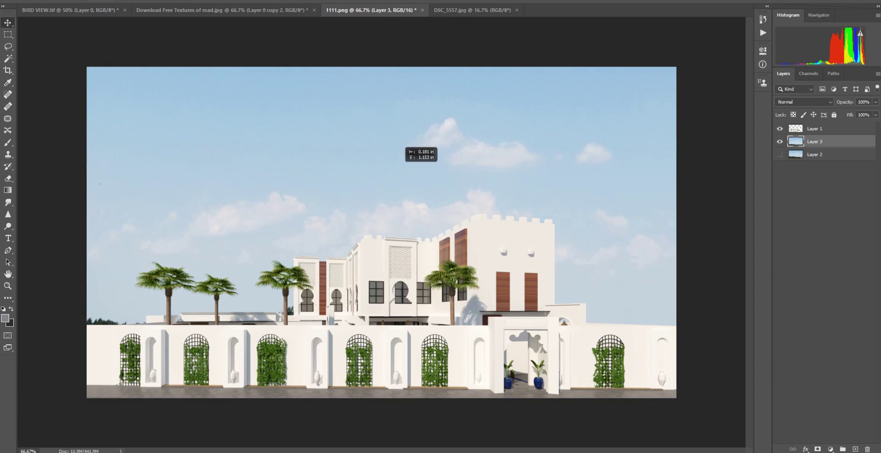
left_click_drag(401, 146, 400, 140)
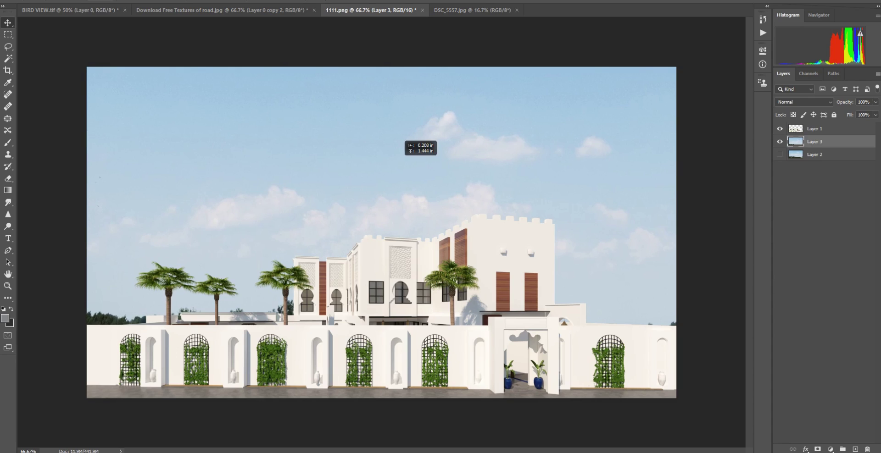
left_click(52, 0)
mouse_move(68, 6)
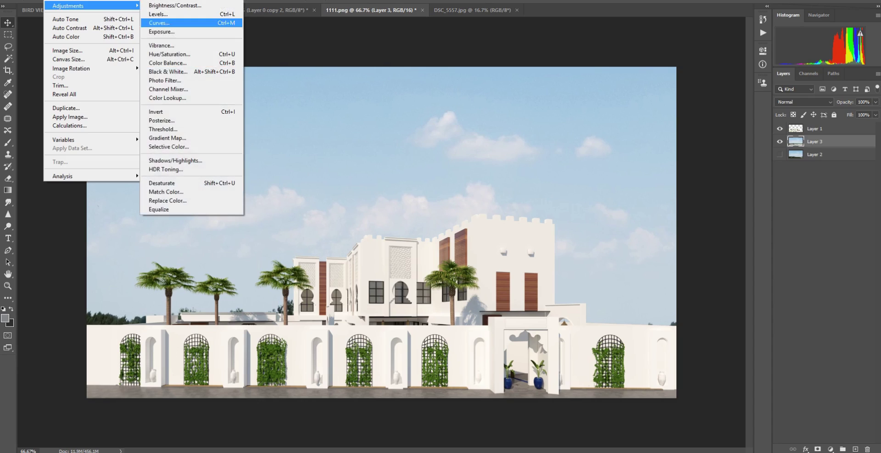
Step: Apply an Exposure adjustment of 0.13 to the sky layer
left_click(162, 32)
type("0.18")
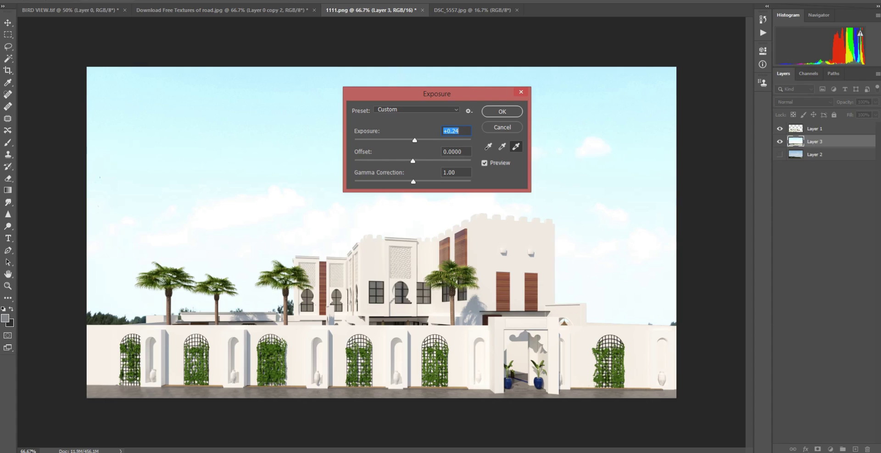
type("0.13")
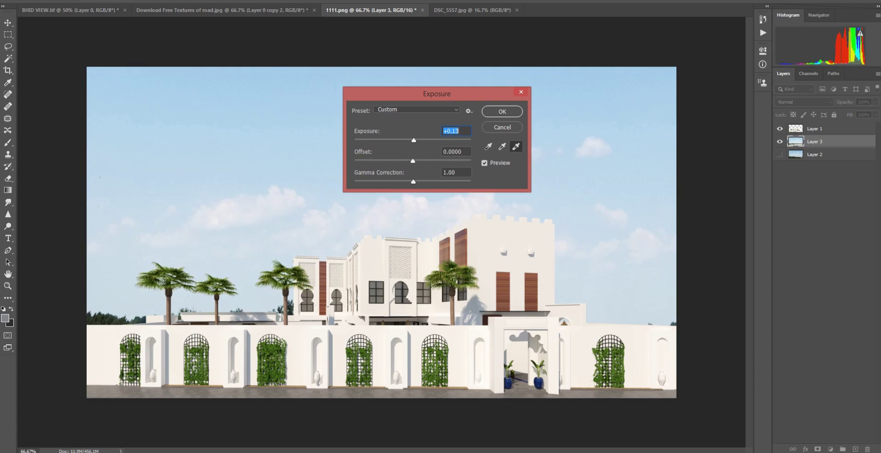
key("Return")
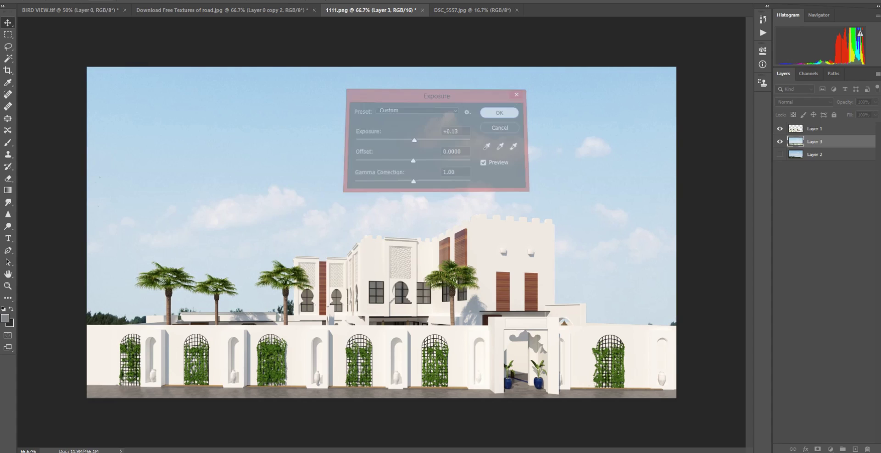
Step: Apply a two-point Curves adjustment that slightly darkens the sky's midtones
key("alt+i")
key("a")
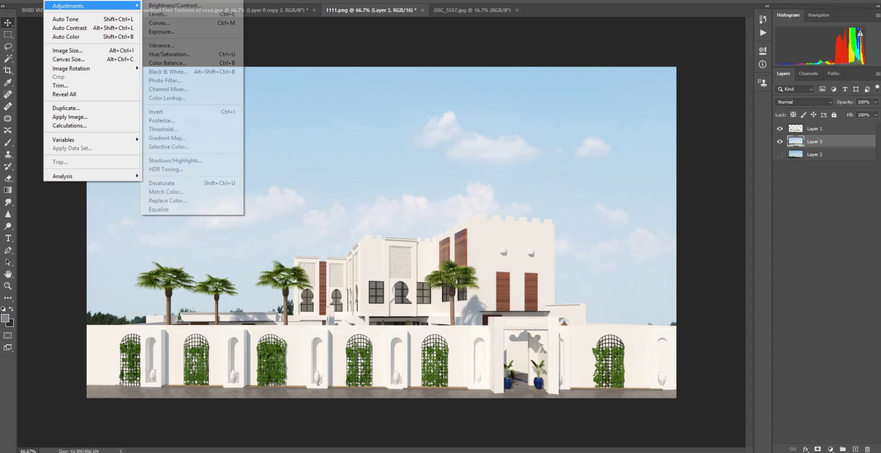
key("u")
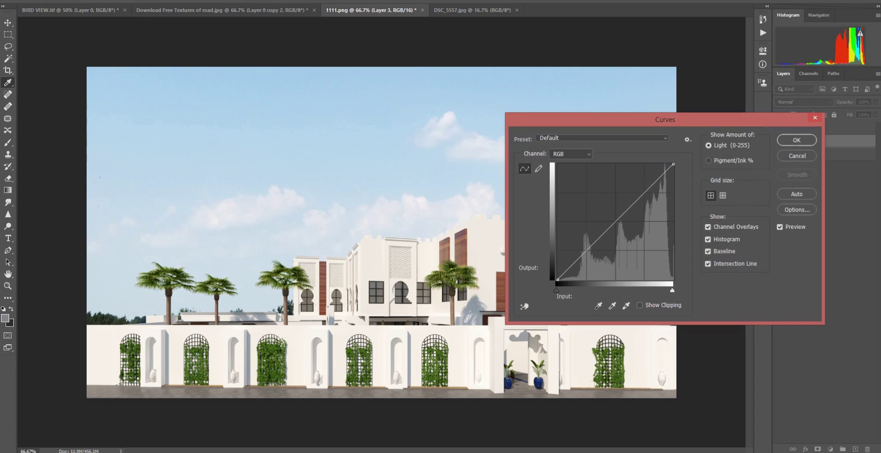
left_click_drag(605, 232, 607, 243)
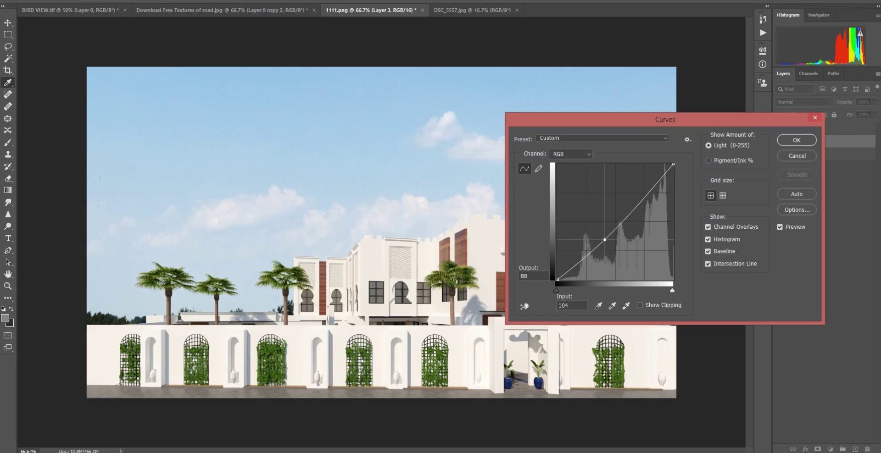
left_click_drag(635, 211, 638, 208)
left_click_drag(606, 243, 606, 244)
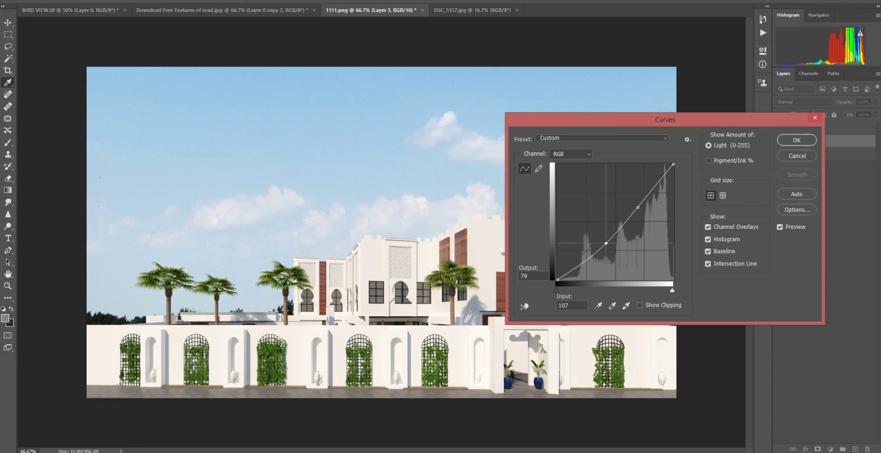
left_click(797, 140)
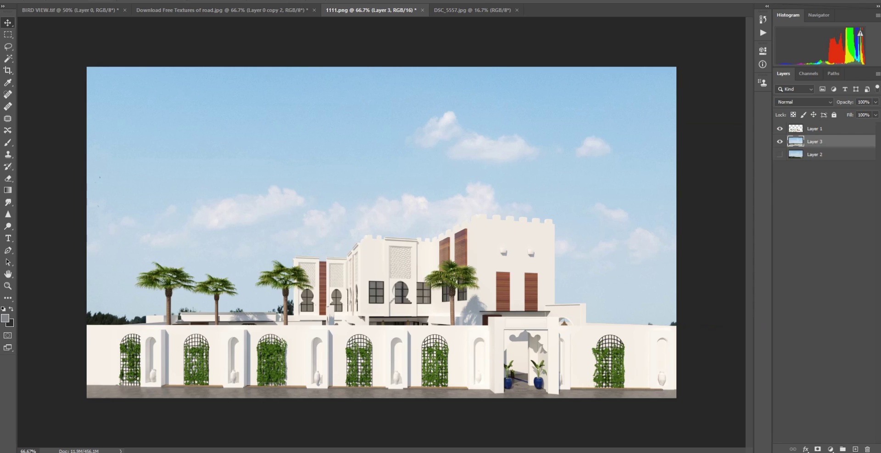
right_click(388, 252)
left_click(404, 265)
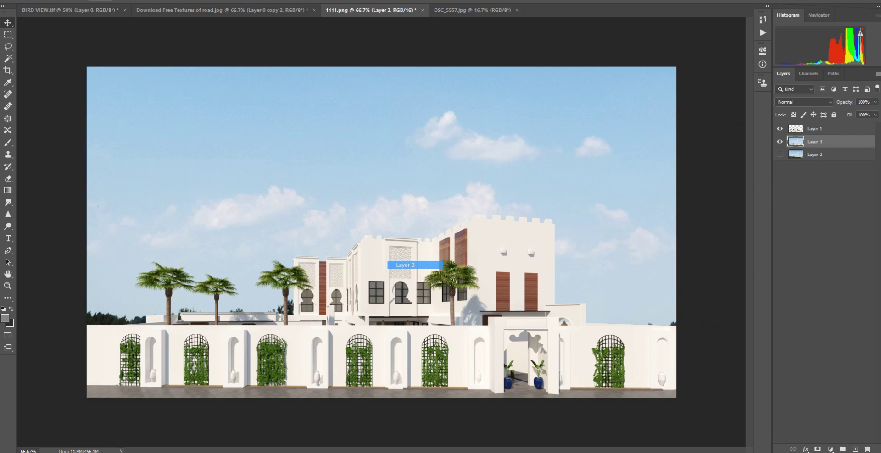